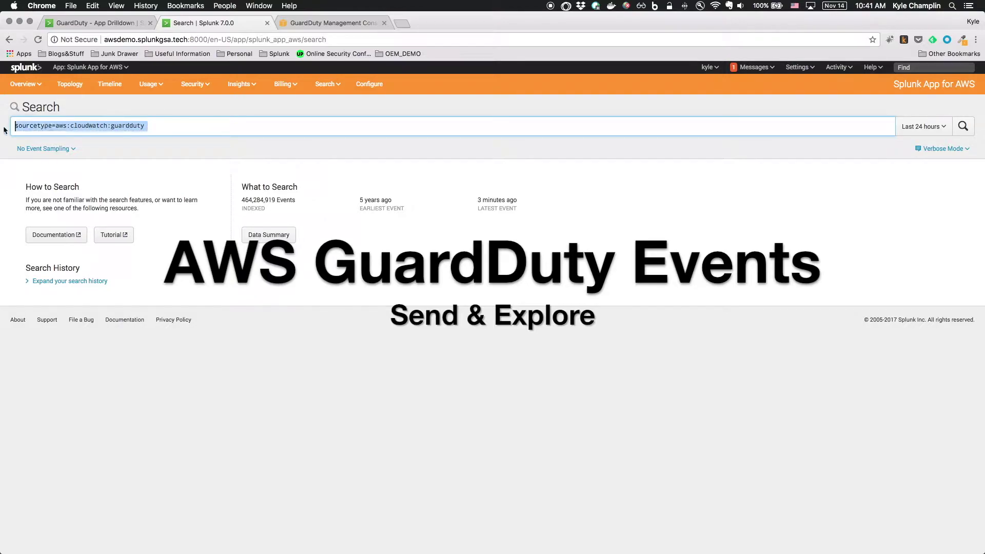
- Set the sourcetype=aws:cloudwatch:guardduty search's time range to All time (real-time)
left_click(205, 128)
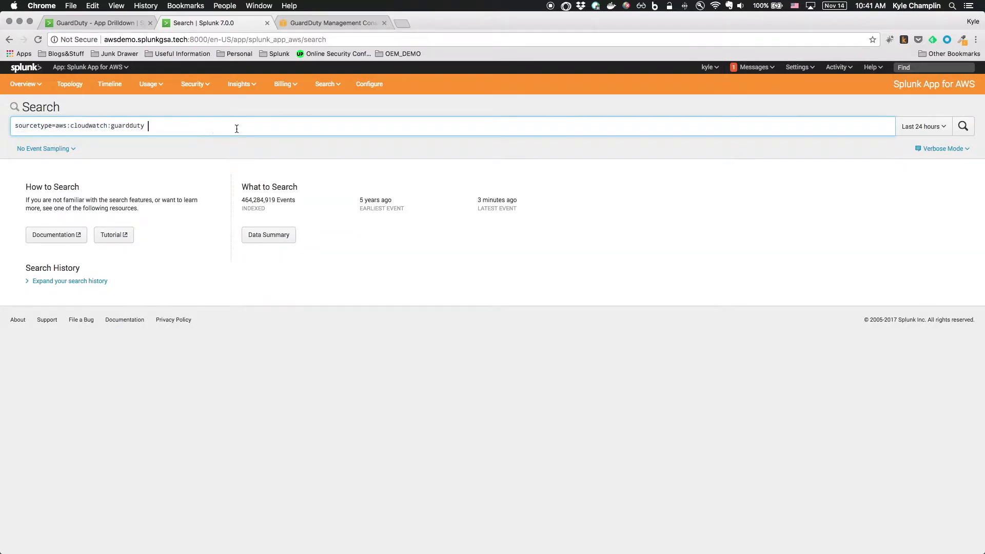
left_click(911, 131)
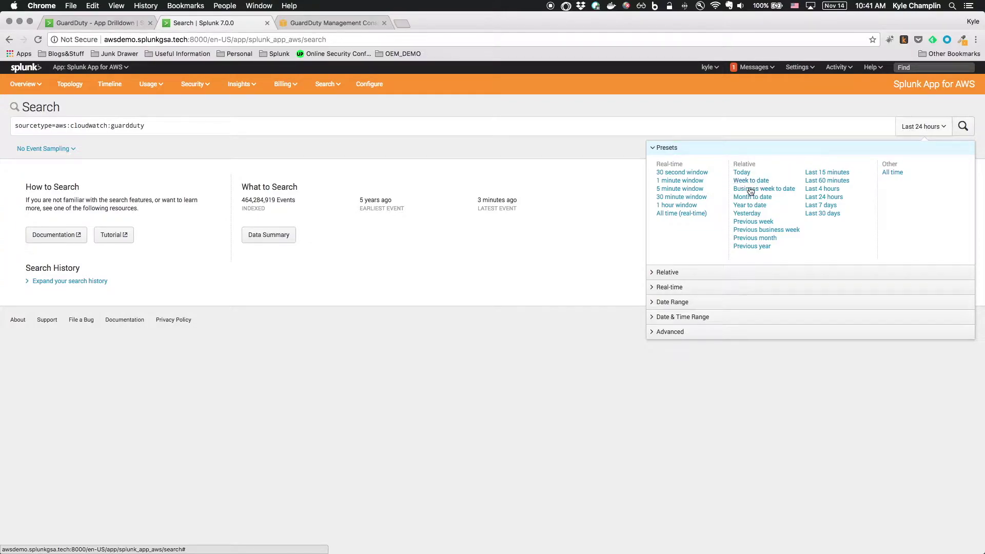
left_click(695, 214)
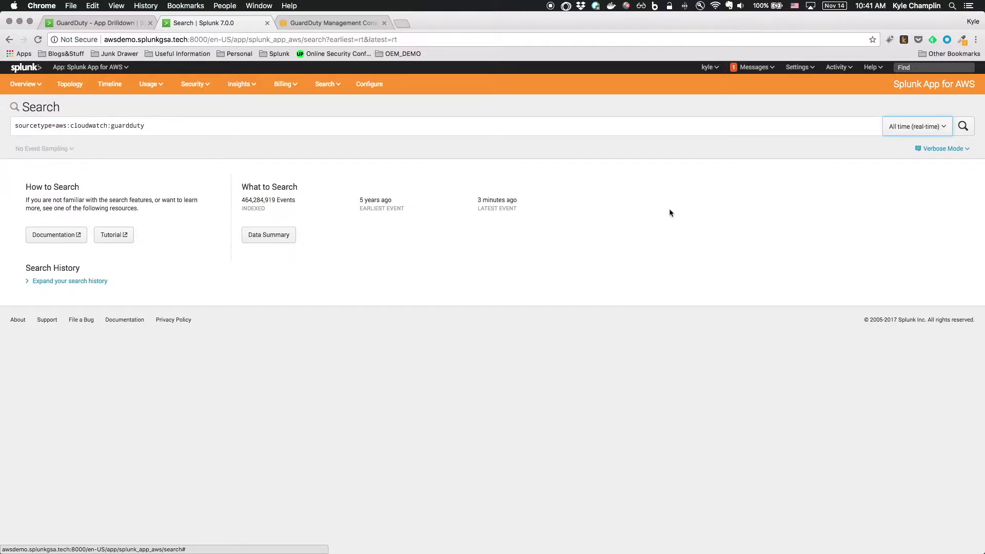
- Generate GuardDuty sample findings in the console, then run the Splunk search
left_click(328, 24)
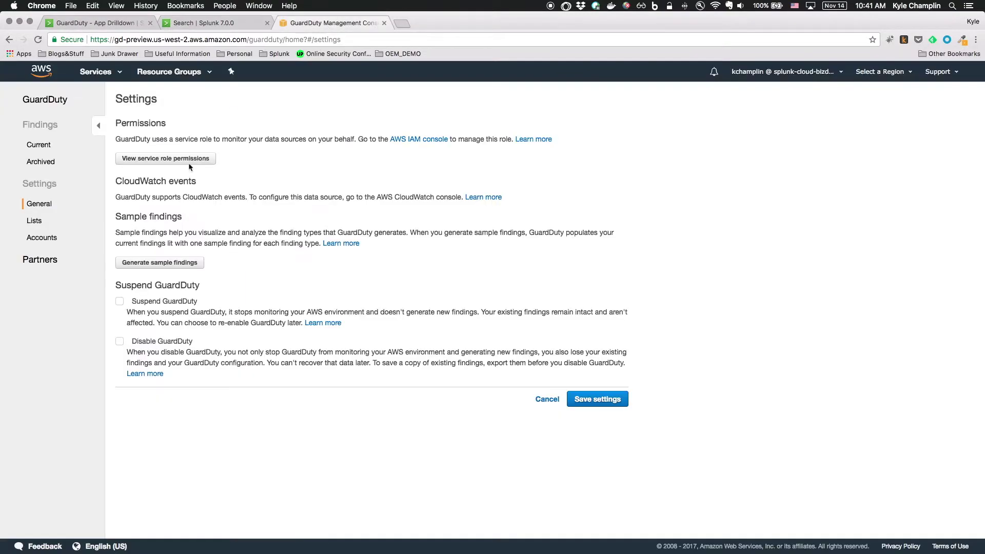
left_click(139, 263)
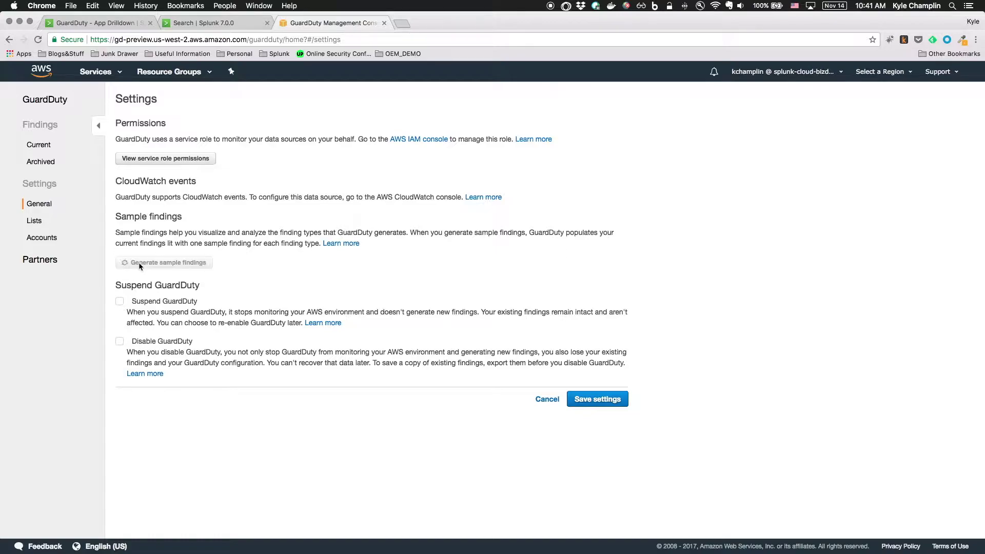
left_click(224, 24)
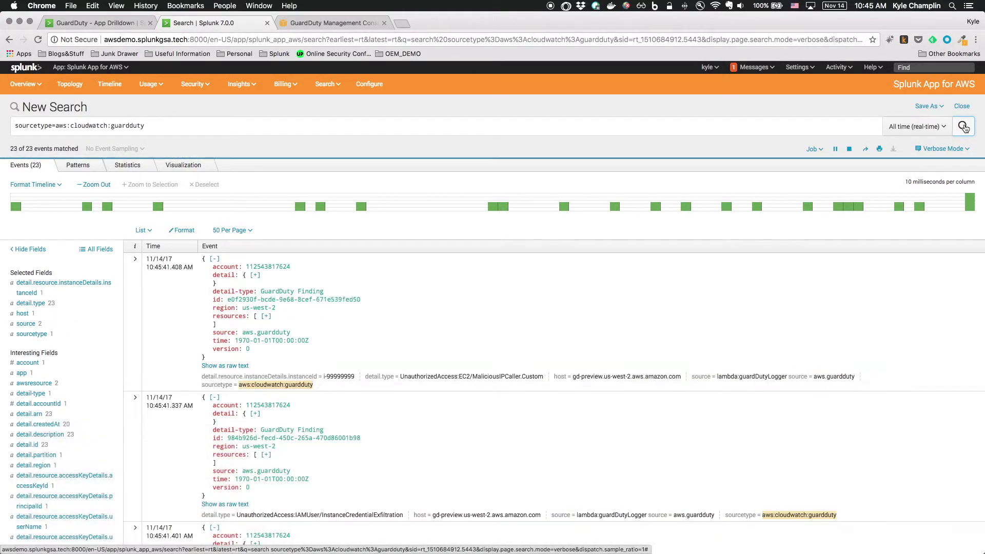
- Stop the real-time search and rerun it over the Last 24 hours preset
left_click(849, 150)
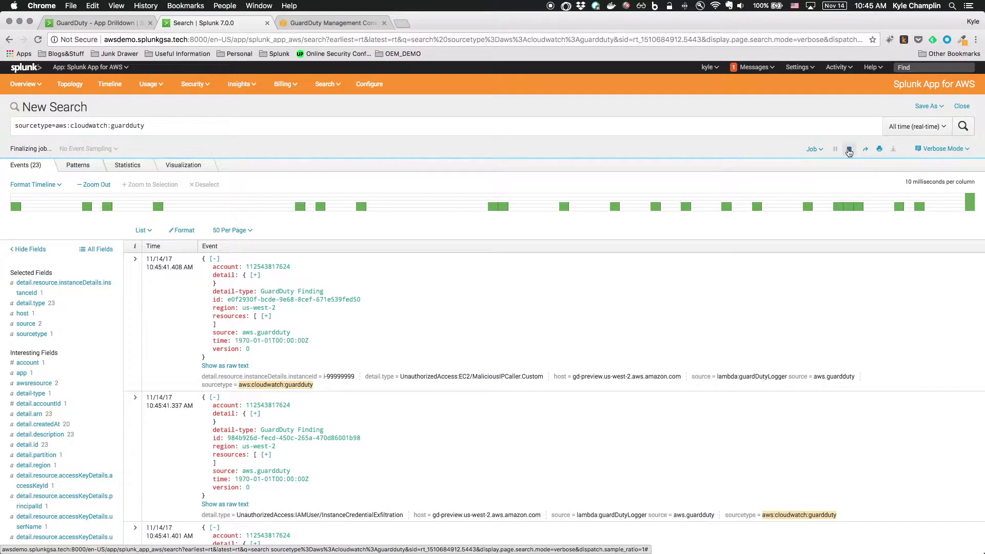
left_click(929, 132)
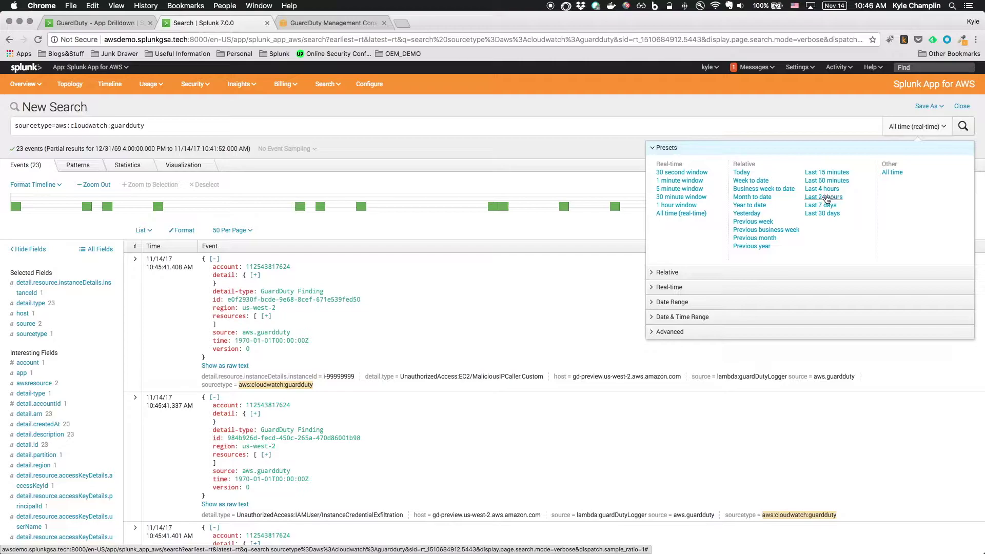
left_click(823, 197)
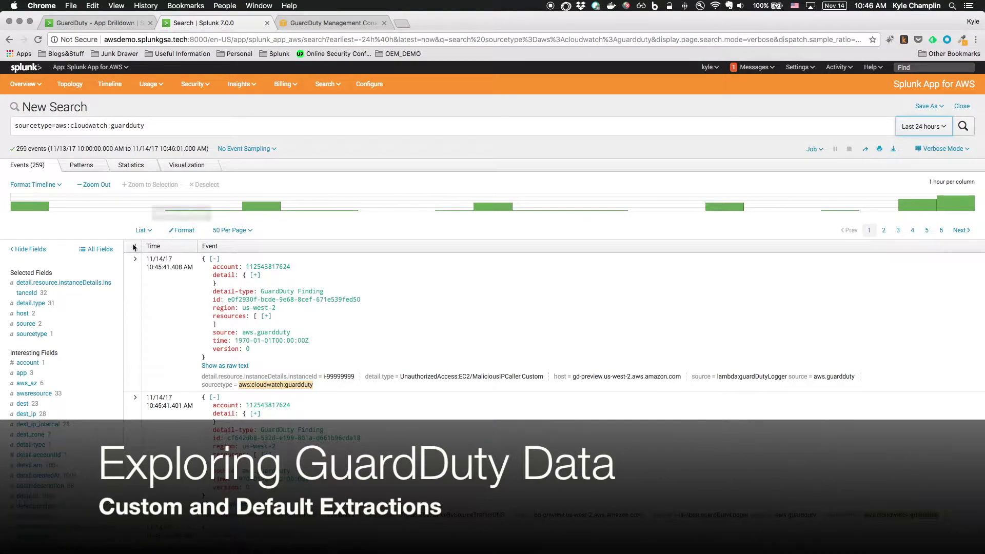
- Inspect the value breakdowns of the detail.type, account and aws_az fields
left_click(34, 306)
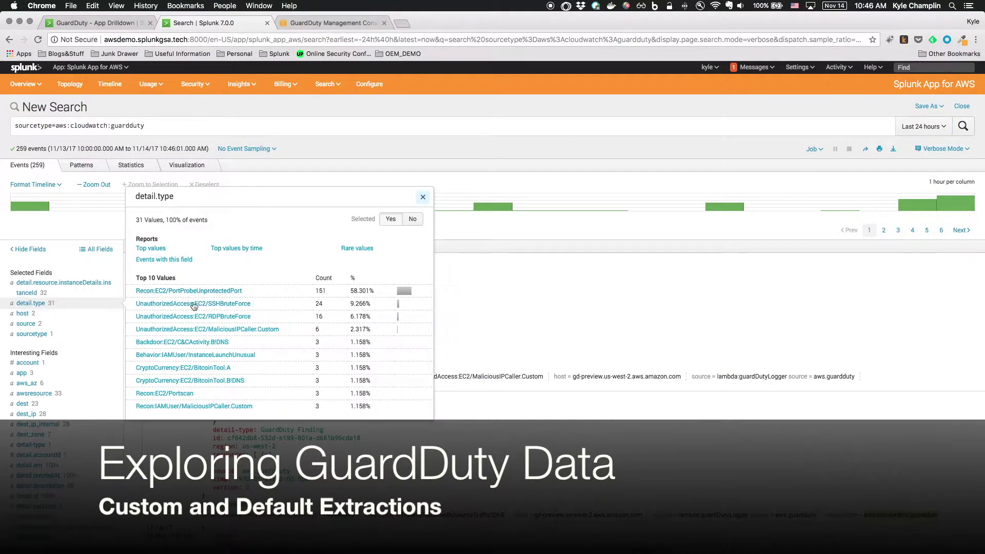
left_click(37, 364)
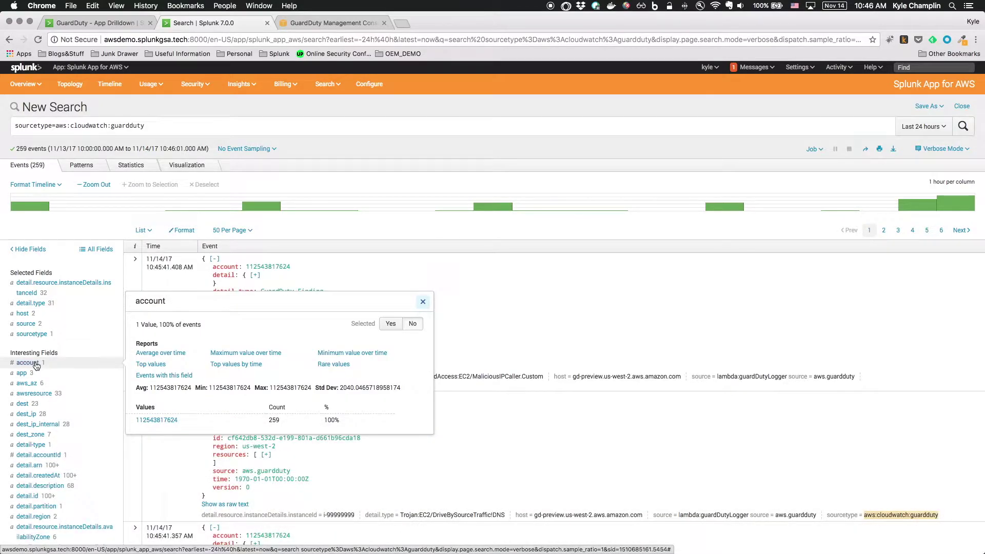
left_click(29, 384)
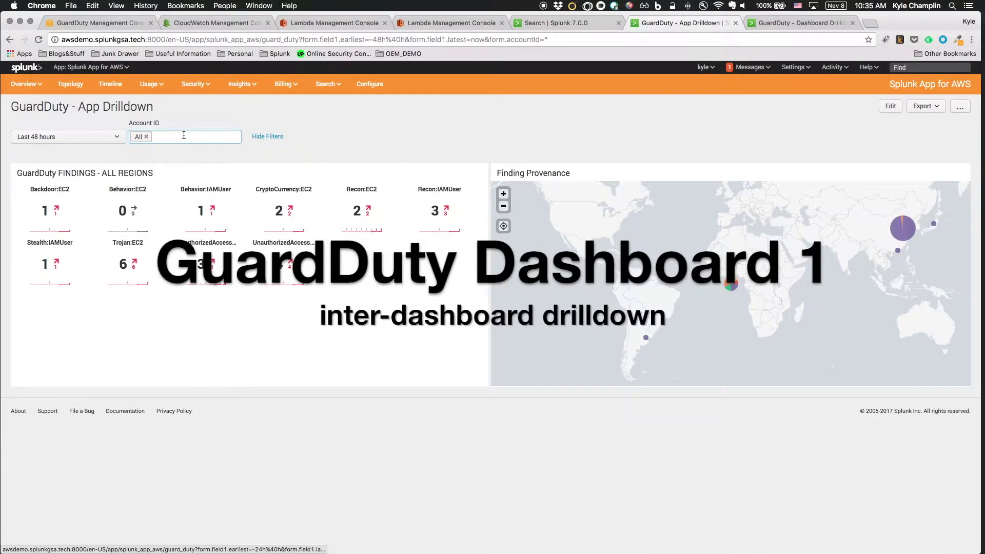
- Check the Account ID dropdown on GuardDuty - App Drilldown, leaving it set to All
left_click(185, 137)
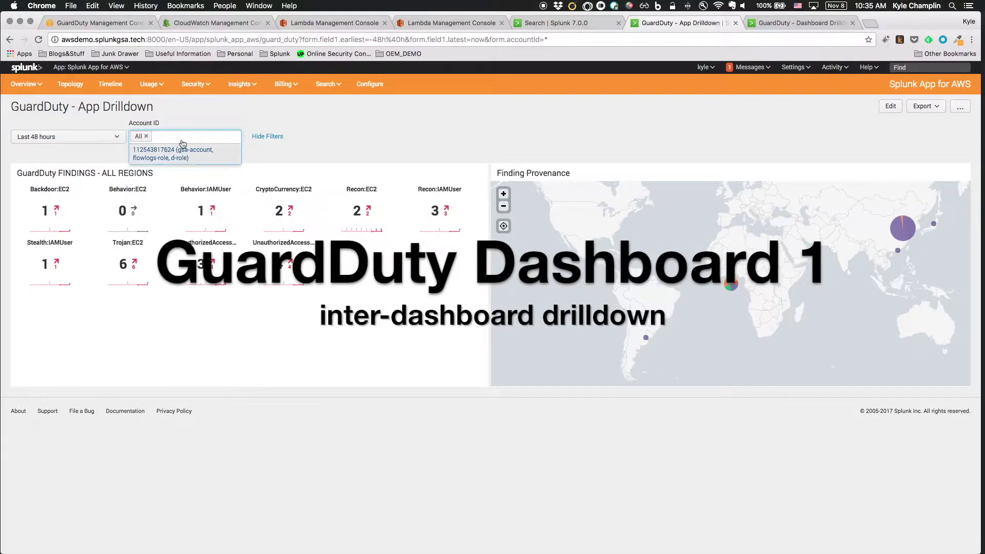
left_click(185, 121)
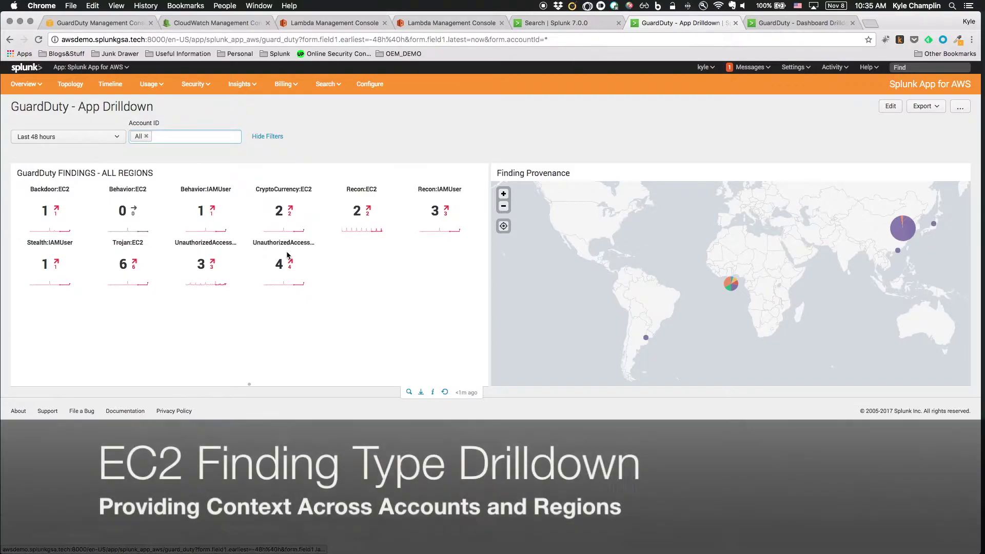
- Drill into UnauthorizedAccess EC2 findings by instance, then UnauthorizedAccess:IAMUser findings by instance
left_click(282, 264)
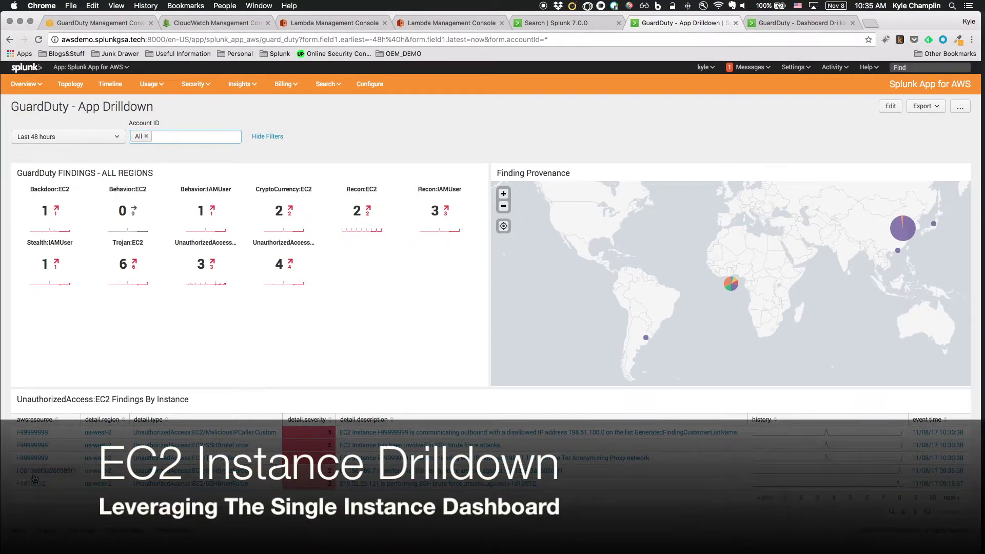
left_click(33, 475)
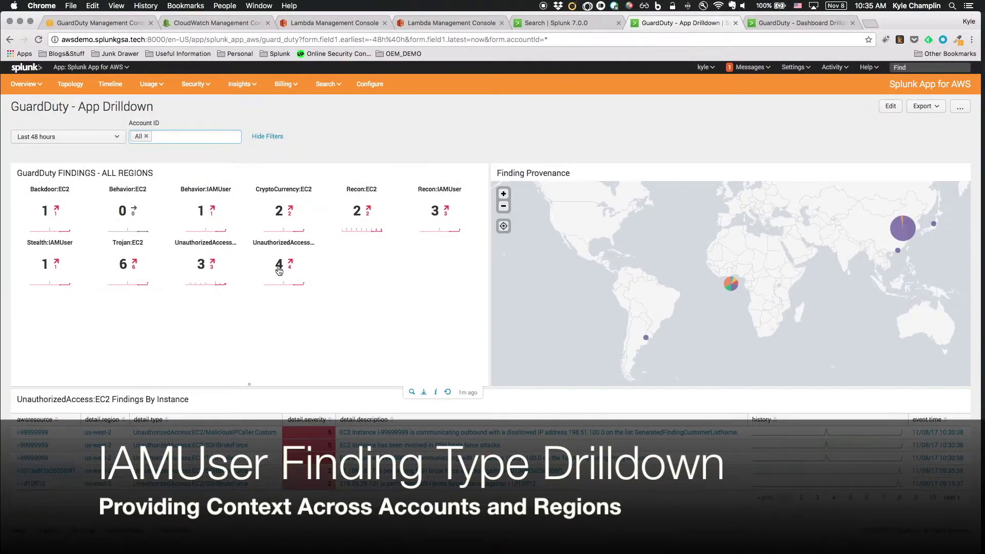
left_click(280, 270)
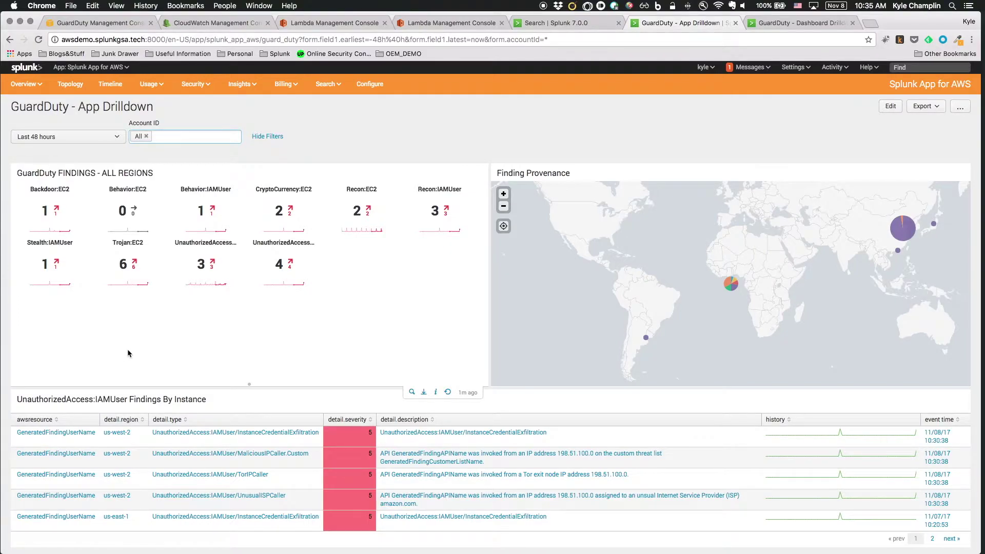
- On page 2 of the IAMUser findings table, open User Activity for the listed user
scroll(335, 340, "down", 1)
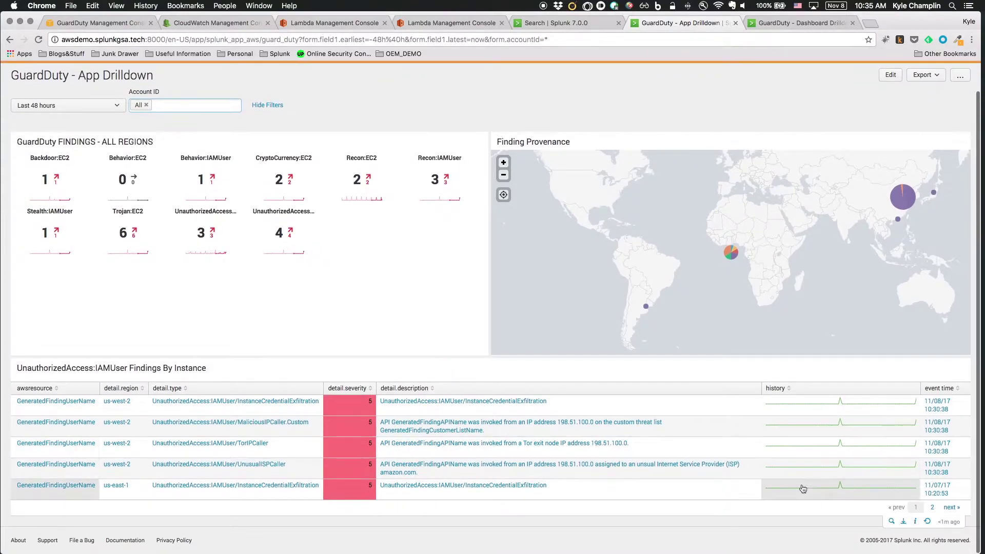
left_click(933, 507)
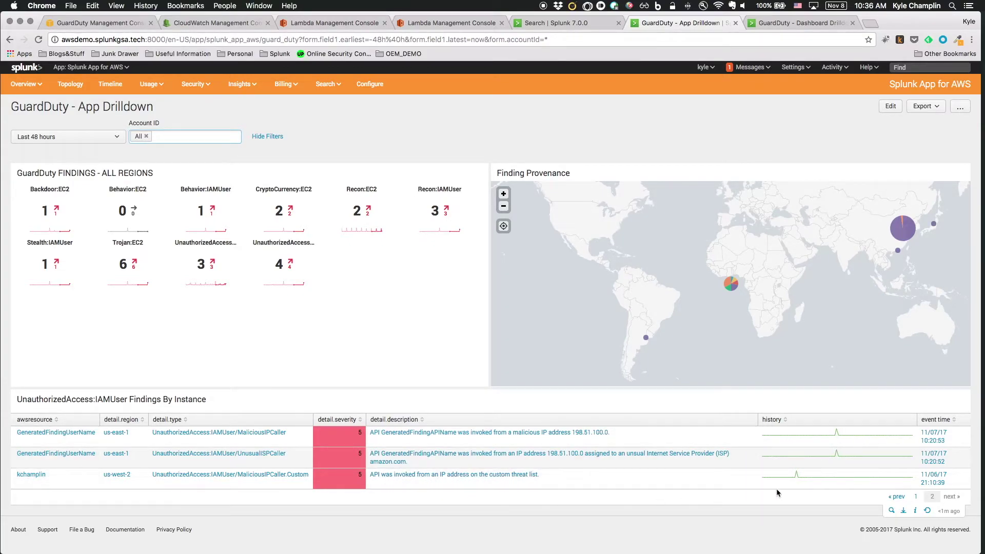
left_click(29, 475)
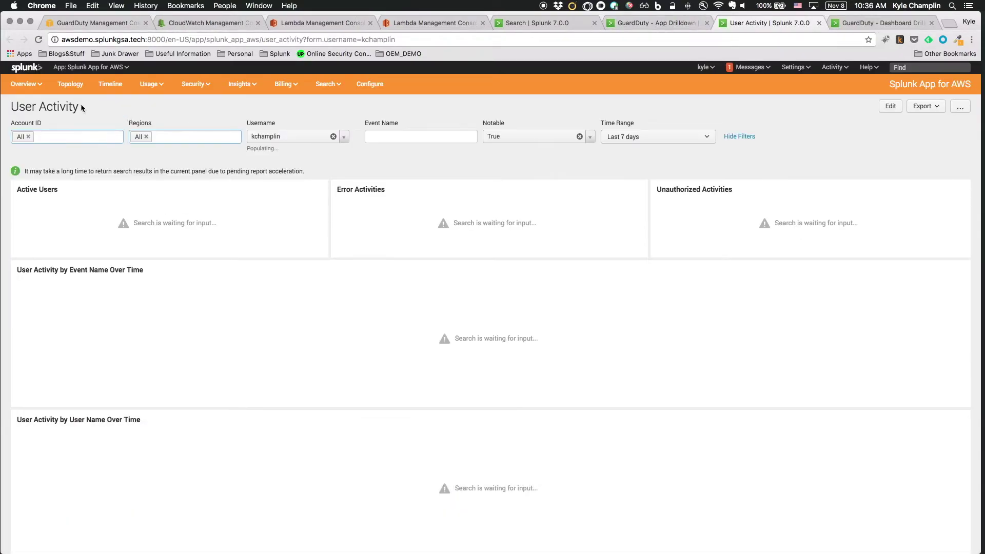
- Open the DescribeAlarms event details from Most Recent User Activity, then return to Dashboard Drilldown
left_click_drag(81, 104, 17, 107)
left_click(336, 102)
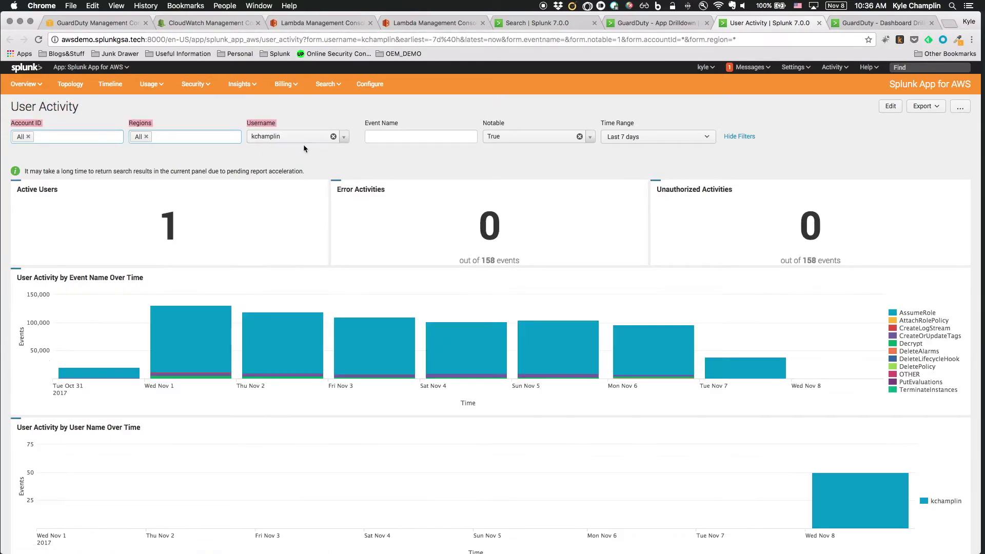
scroll(423, 239, "down", 5)
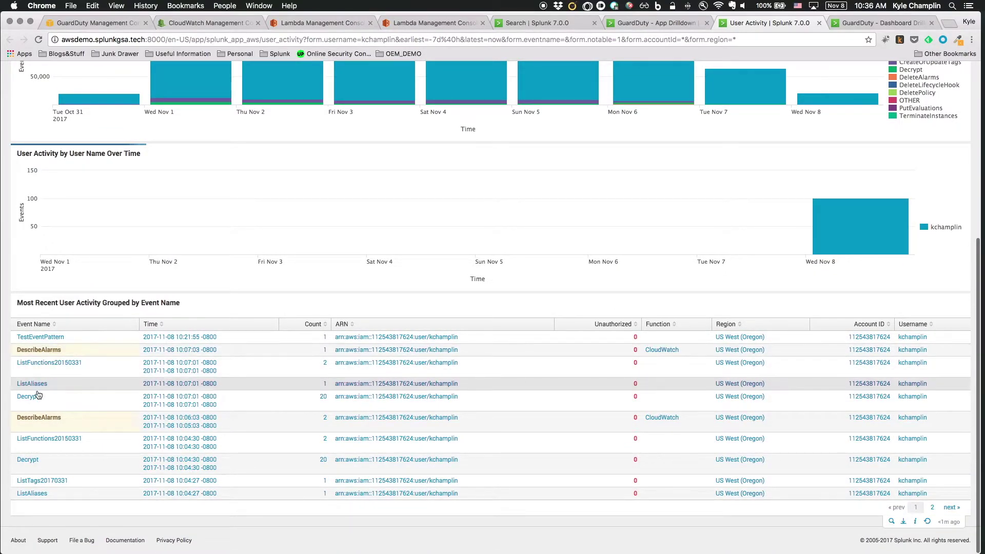
left_click(205, 420)
scroll(200, 462, "down", 3)
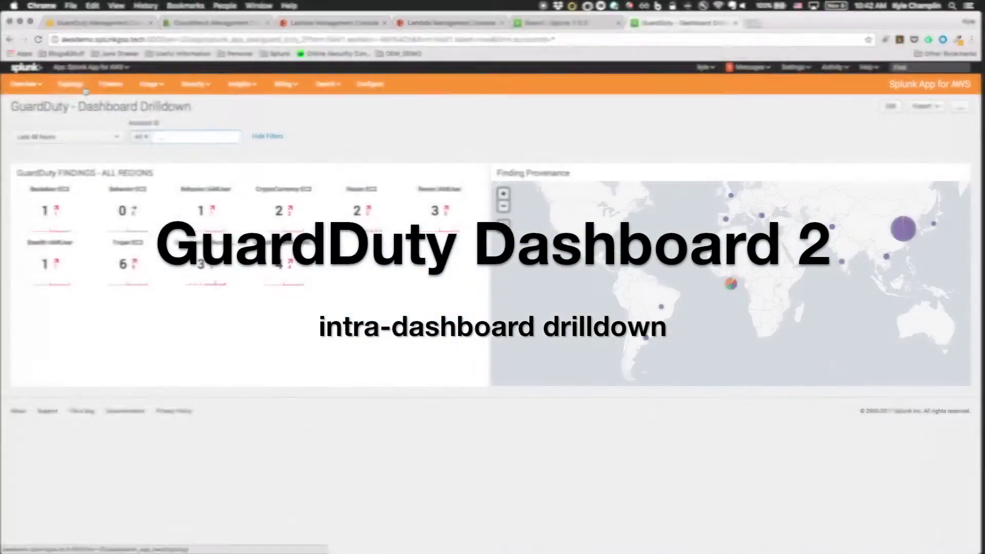
- Review the time range and Account ID filters, then drill into the UnauthorizedAccess:EC2 count of 3
left_click(87, 141)
left_click(87, 141)
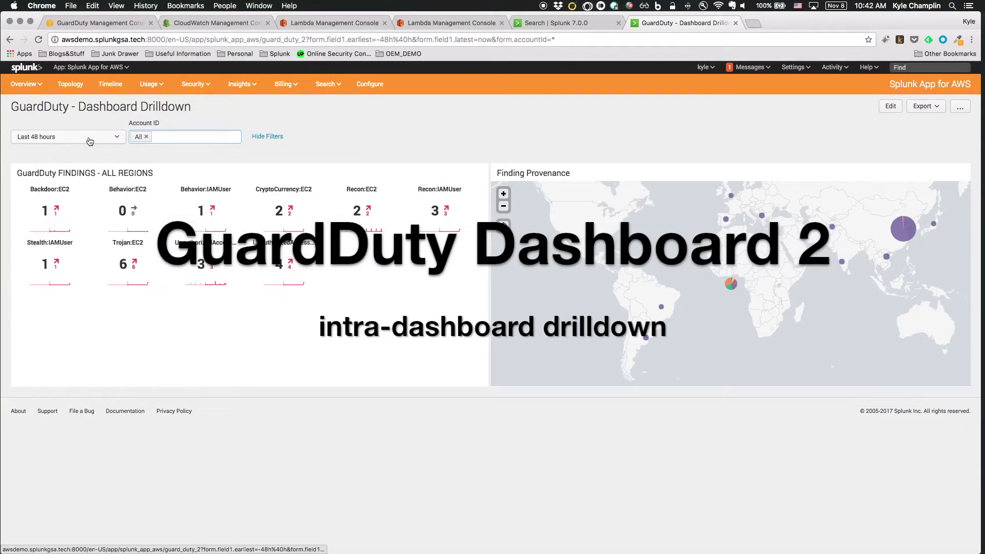
left_click(172, 136)
left_click(184, 119)
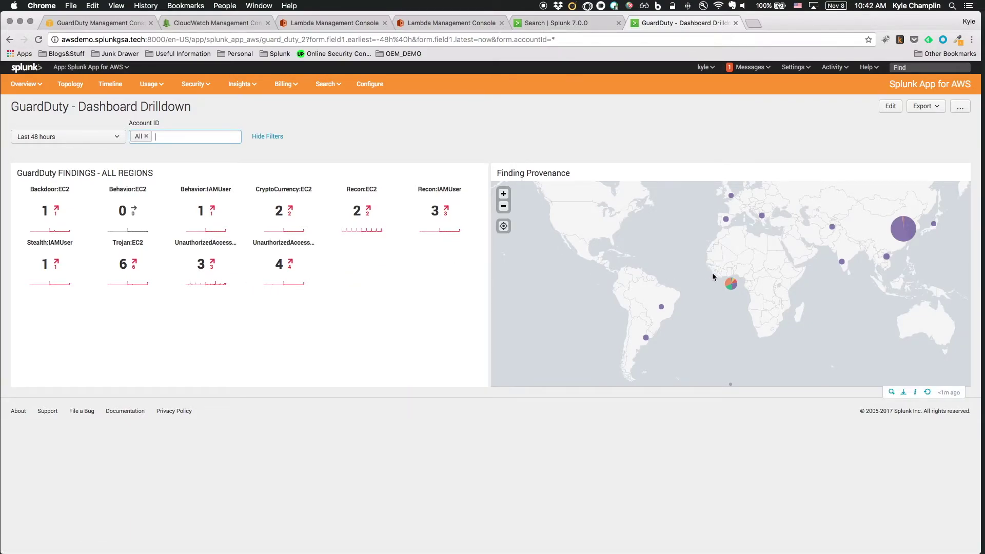
mouse_move(731, 285)
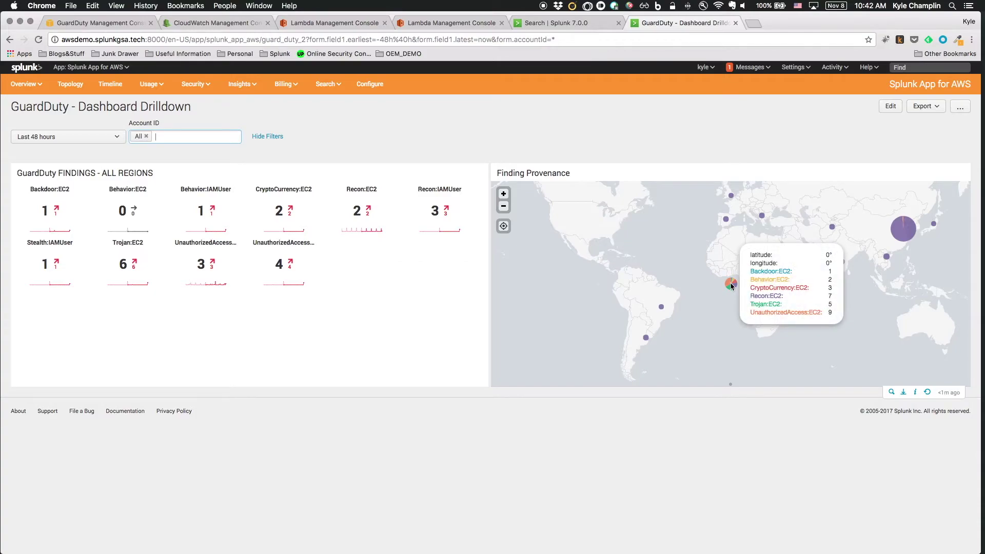
left_click(200, 268)
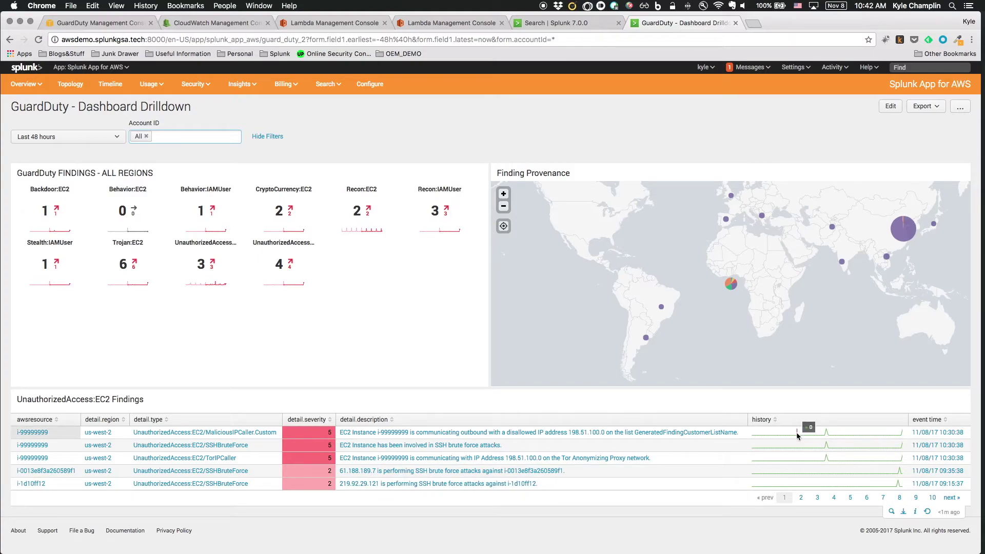
- Show AWS Config details for instance i-1d10ff12 from the awsresource column
left_click(33, 484)
scroll(103, 436, "down", 5)
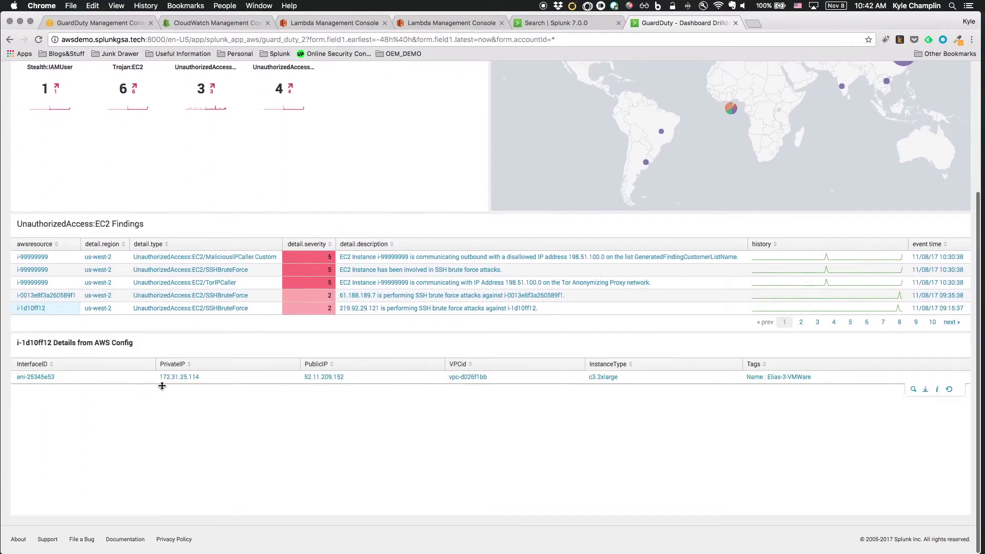
scroll(162, 386, "up", 3)
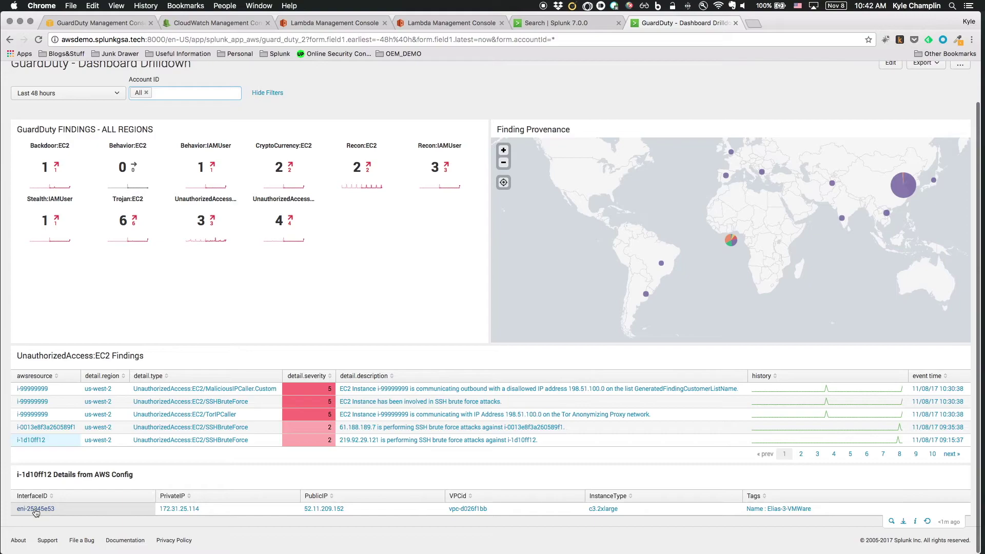
- Chart accept/reject trends for eni-25345e53 and drill into its flow logs at a data point
left_click(36, 509)
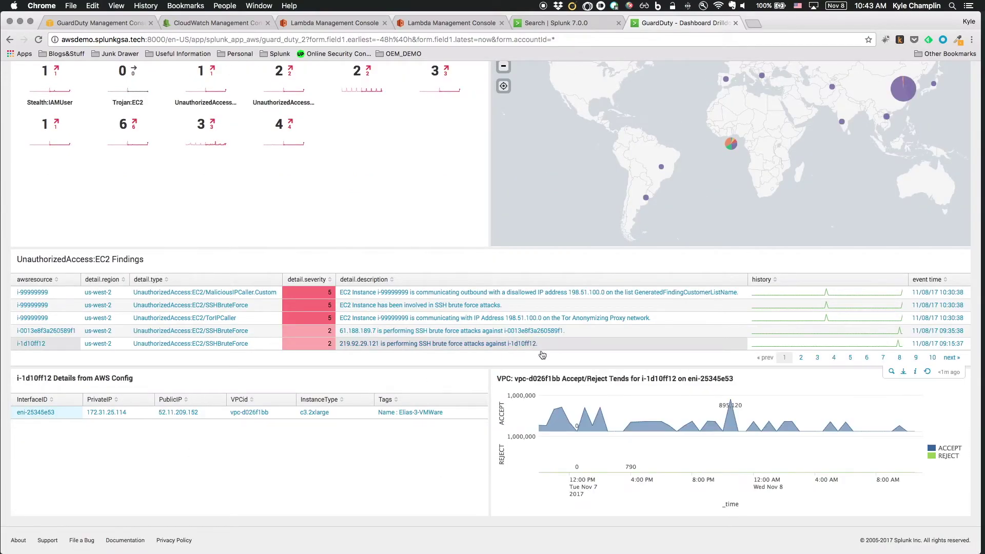
mouse_move(598, 408)
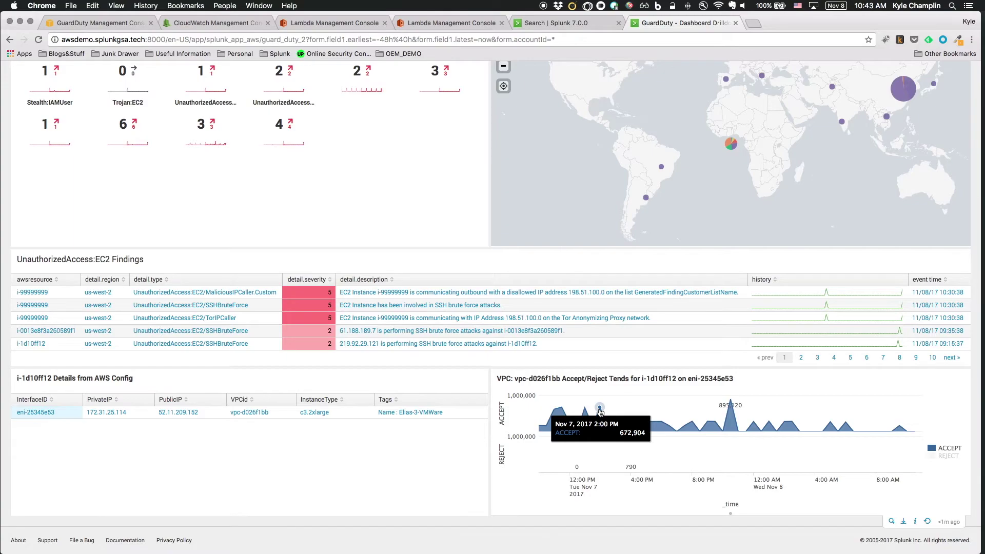
left_click(599, 410)
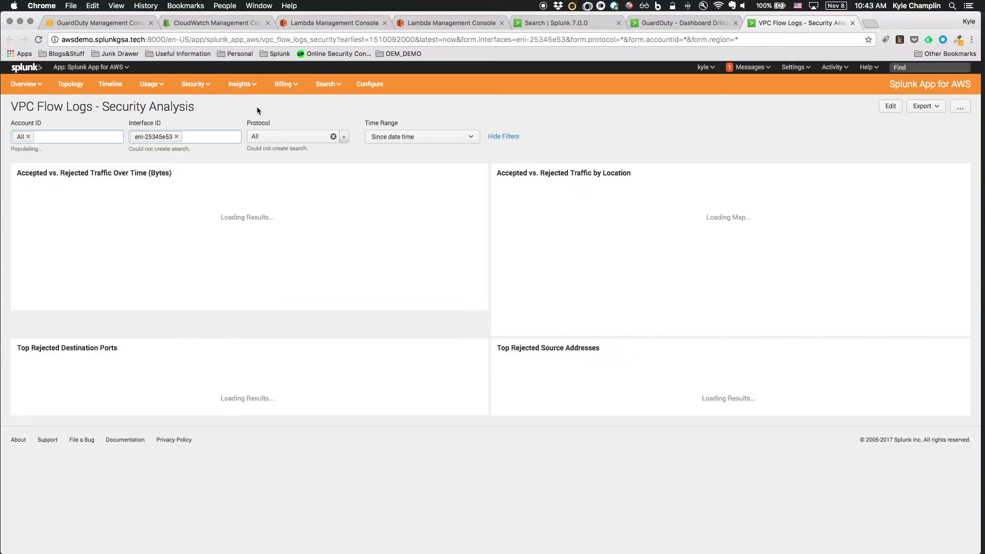
- Drill into rejected traffic for destination port 4423 on the flow logs dashboard
left_click_drag(198, 106, 11, 105)
left_click(259, 118)
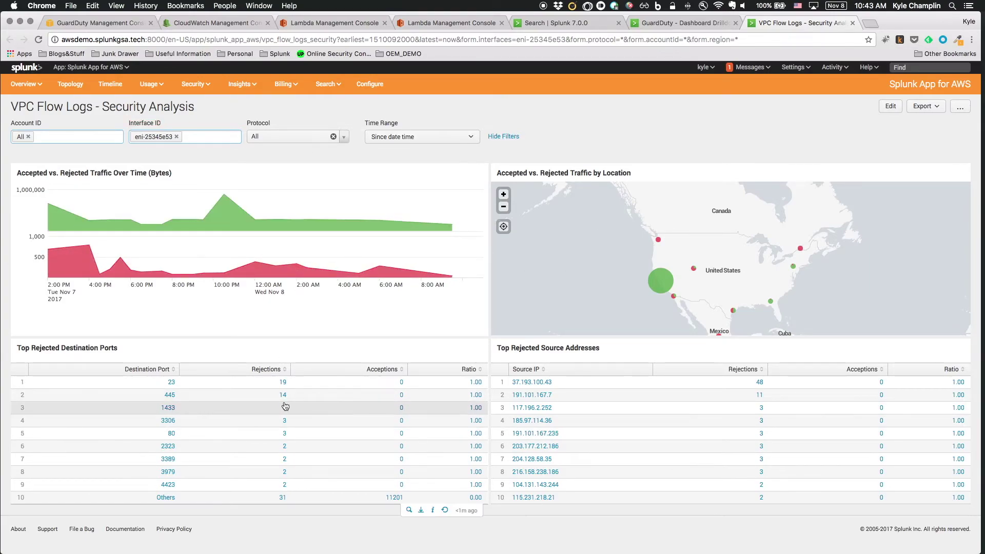
left_click(145, 487)
scroll(206, 451, "down", 3)
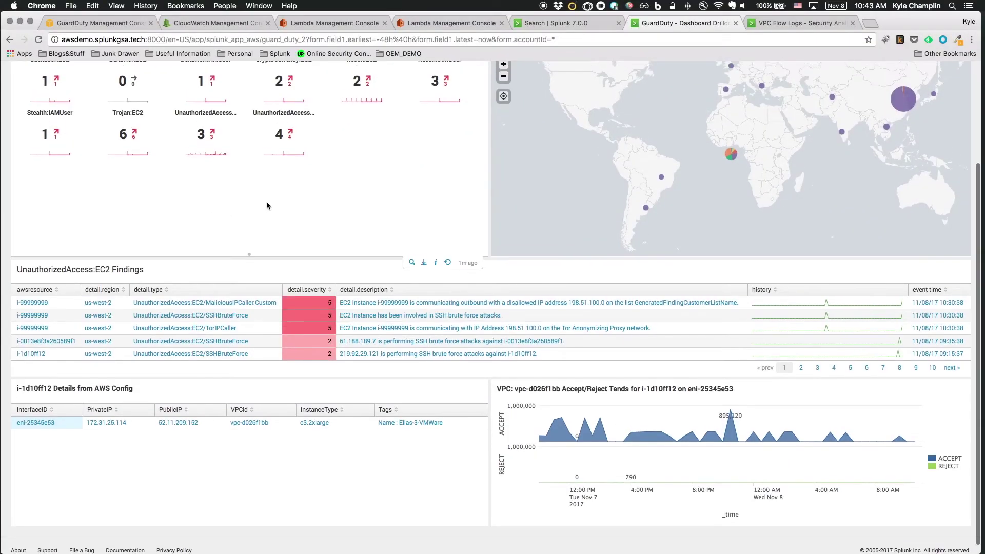
- Filter to UnauthorizedAccess:IAMUser findings, view page 2, and show the IAM user's CloudTrail details
scroll(266, 205, "up", 2)
left_click(279, 173)
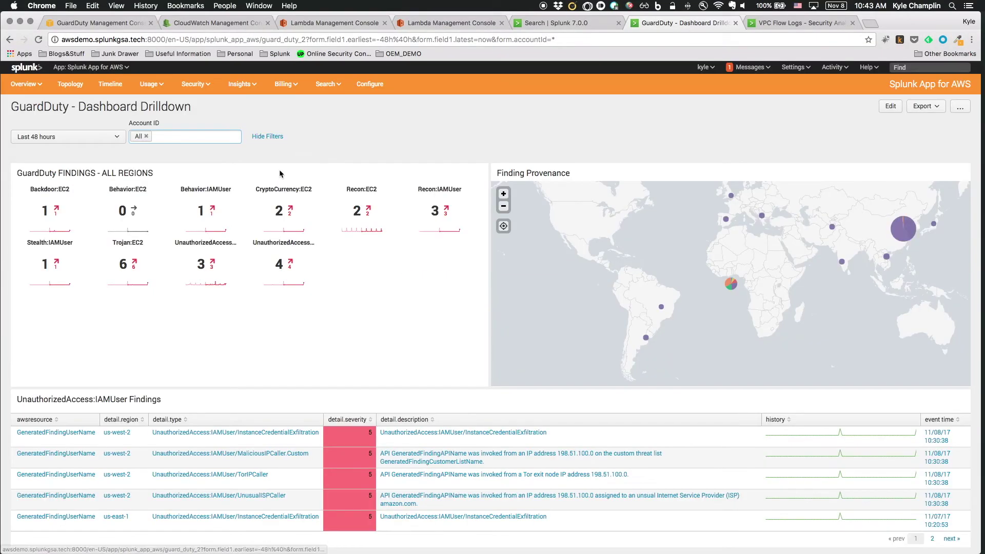
scroll(218, 293, "down", 2)
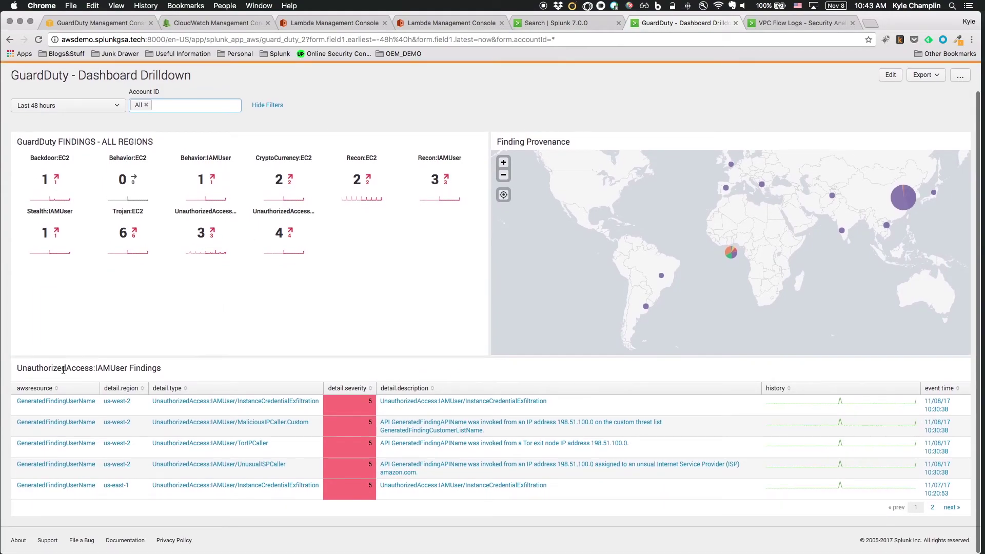
left_click(932, 507)
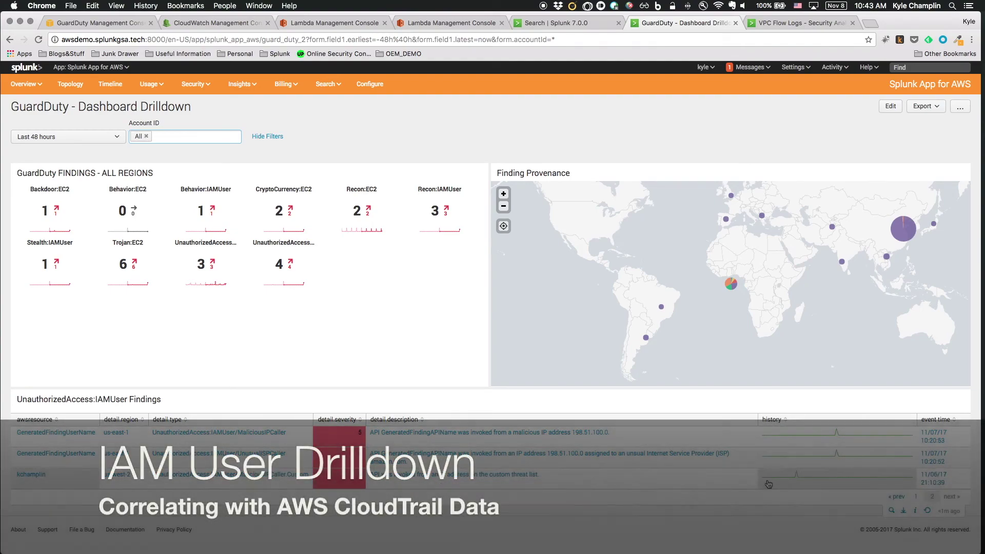
left_click(32, 474)
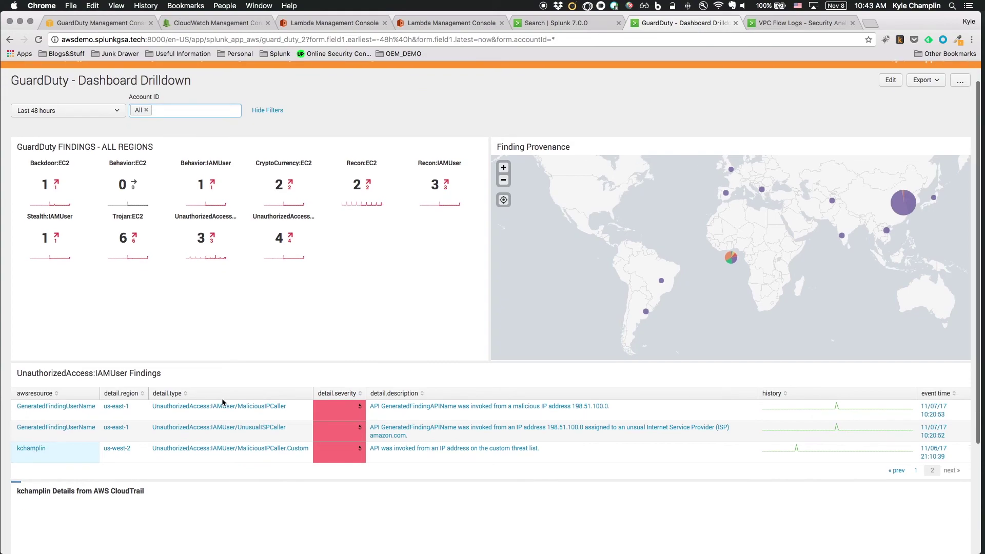
- Show the raw JSON of the user's TestEventPattern CloudTrail event from us-west-2
scroll(222, 398, "down", 5)
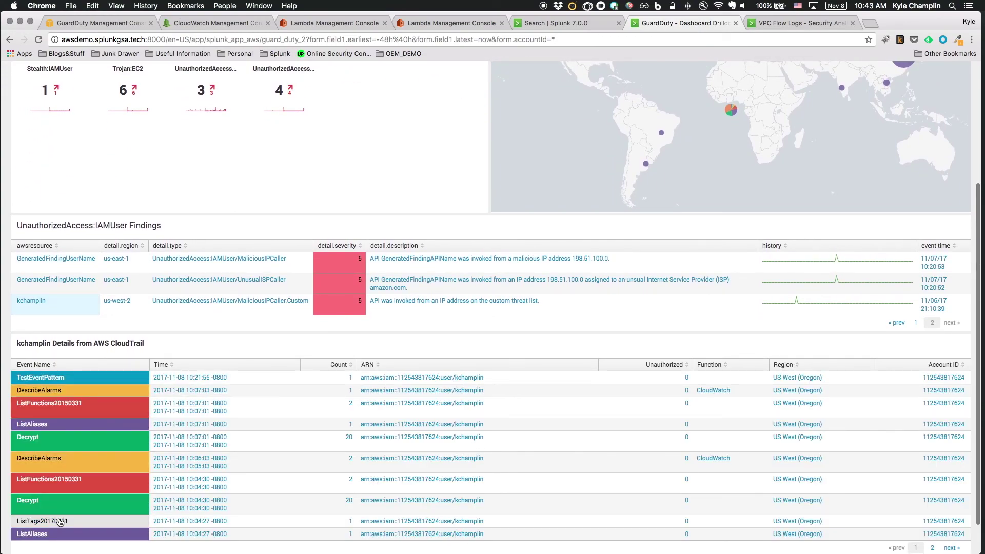
left_click(58, 380)
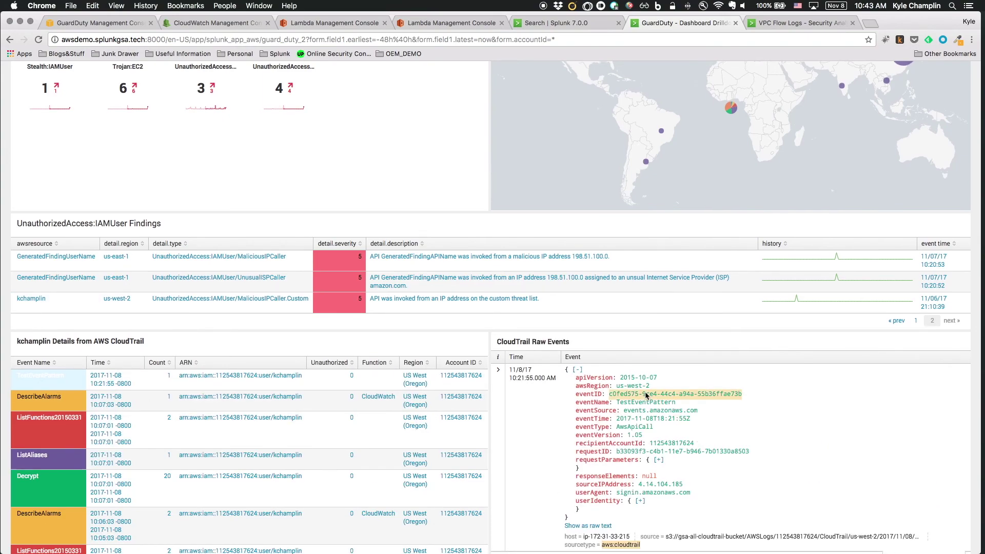
scroll(651, 395, "down", 3)
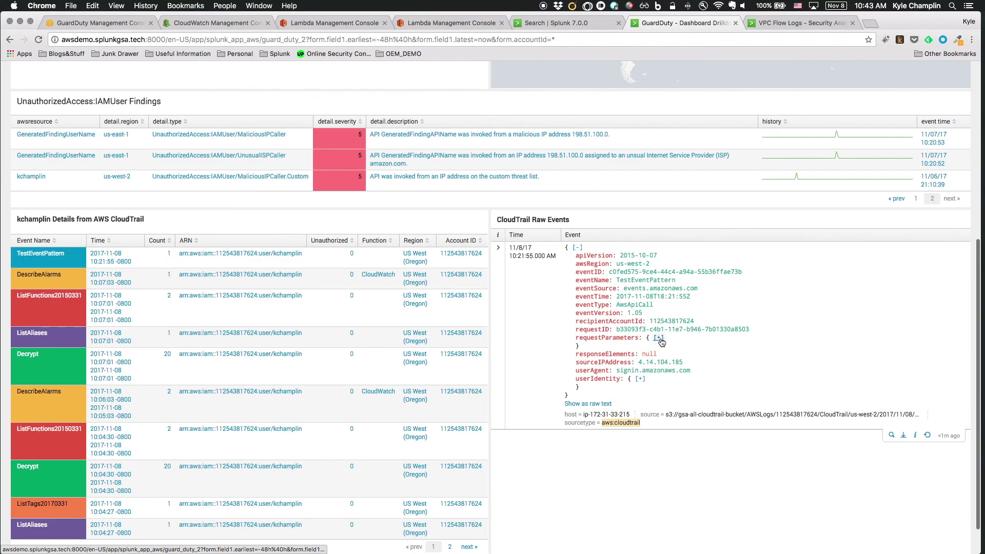